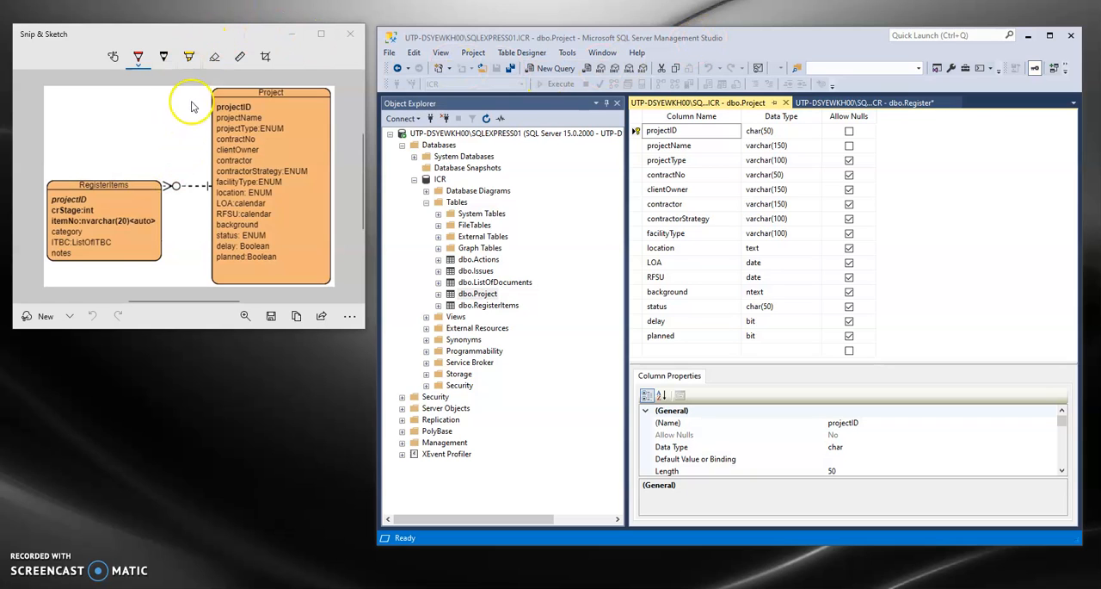
- Compare the column definitions of the Project and Register tables, checking the projectID key in each
left_click(711, 105)
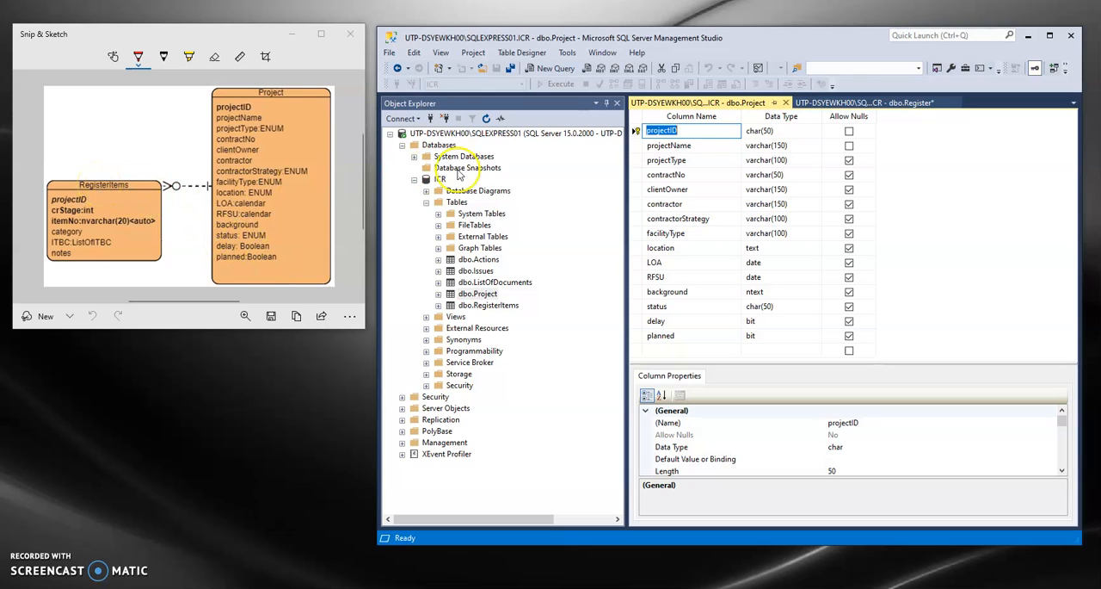
left_click(849, 103)
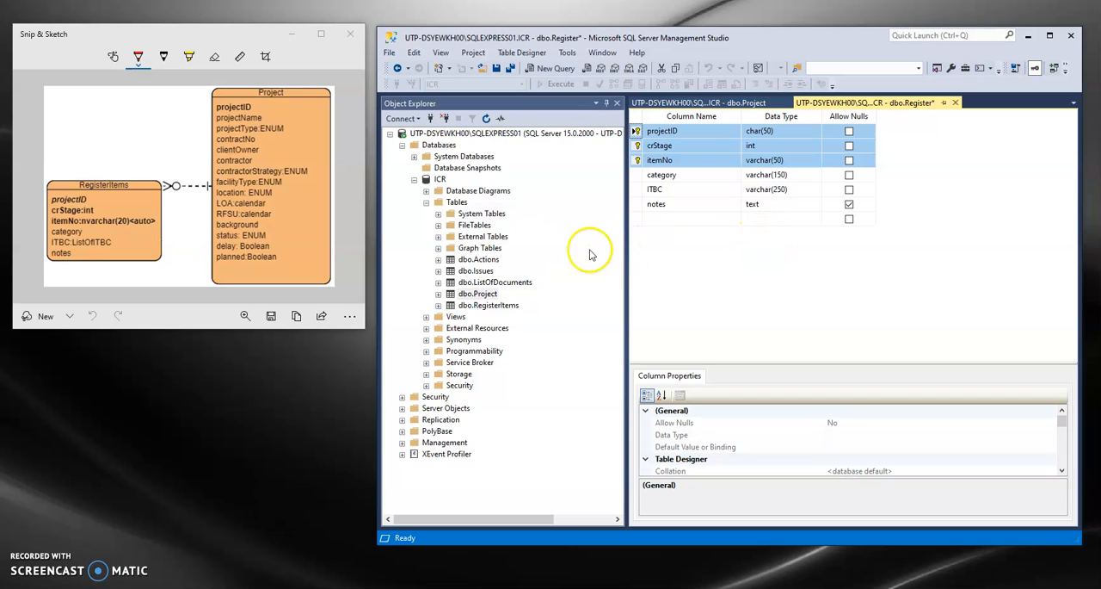
left_click(727, 104)
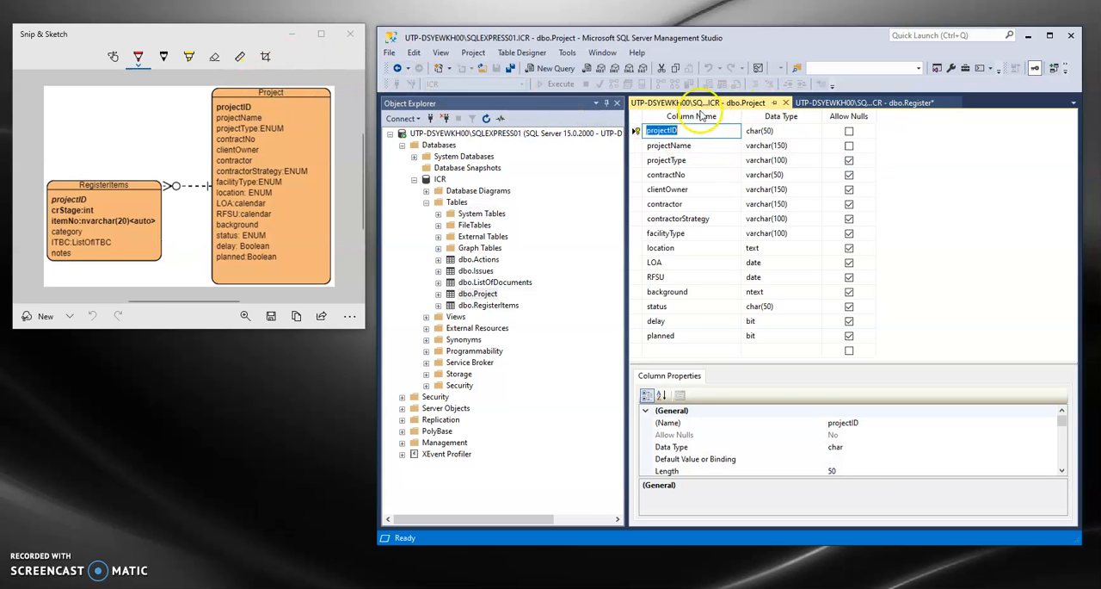
left_click(861, 103)
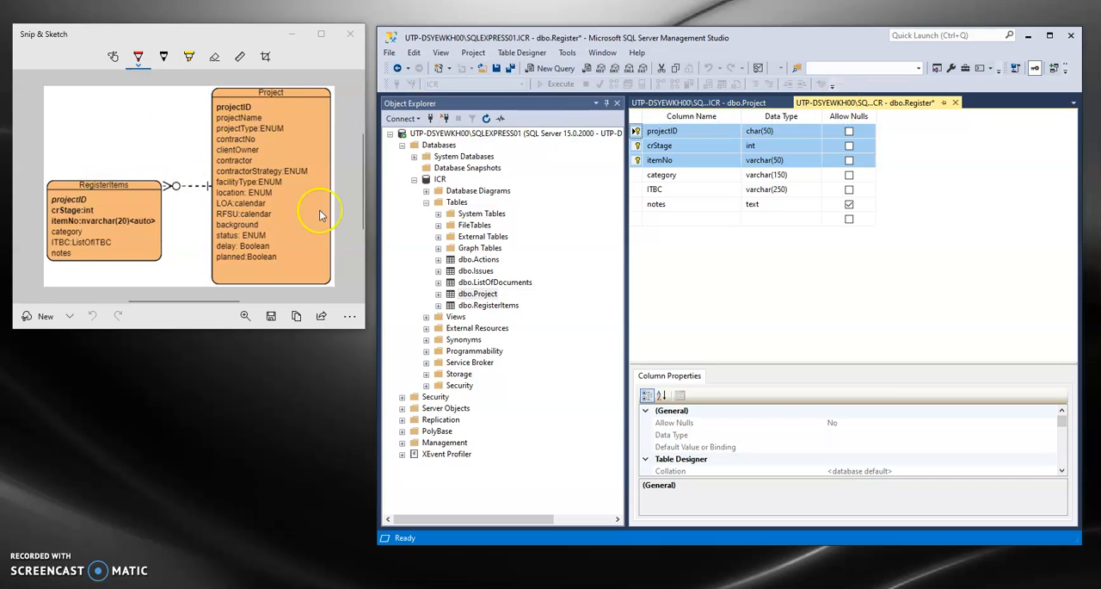
- Add a new foreign key relationship to the Register table from its projectID column and expand the relationship's tables and columns specification
left_click(695, 130)
left_click(634, 130)
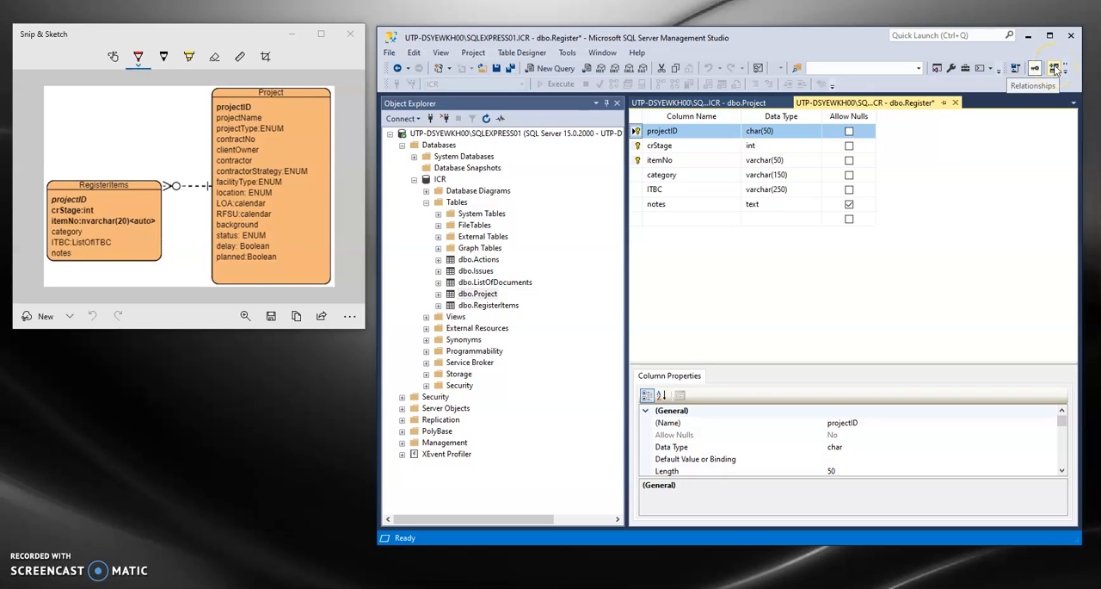
right_click(637, 131)
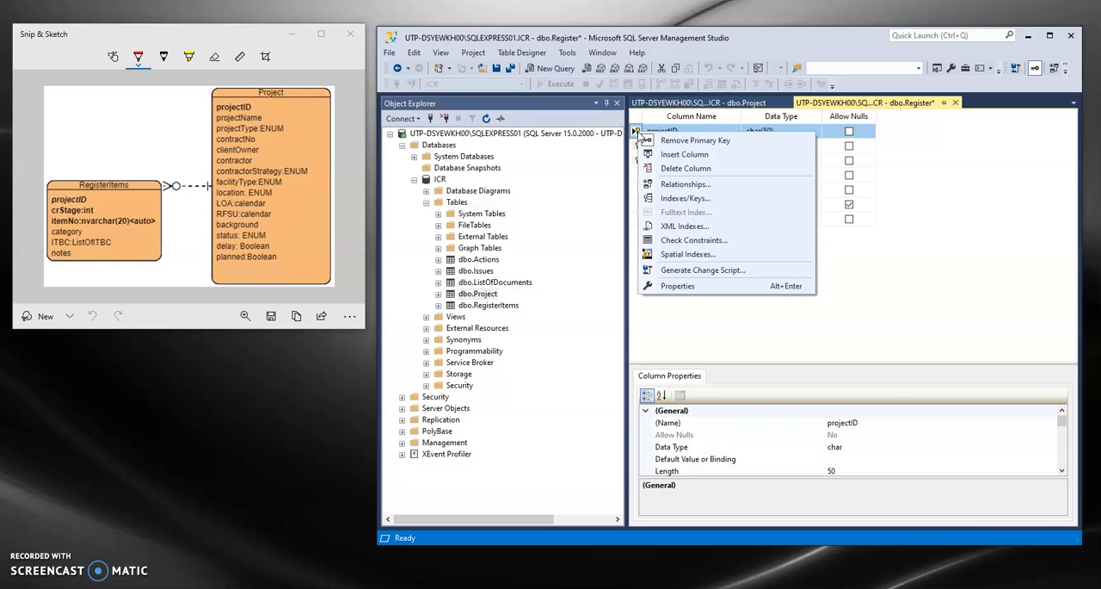
left_click(706, 188)
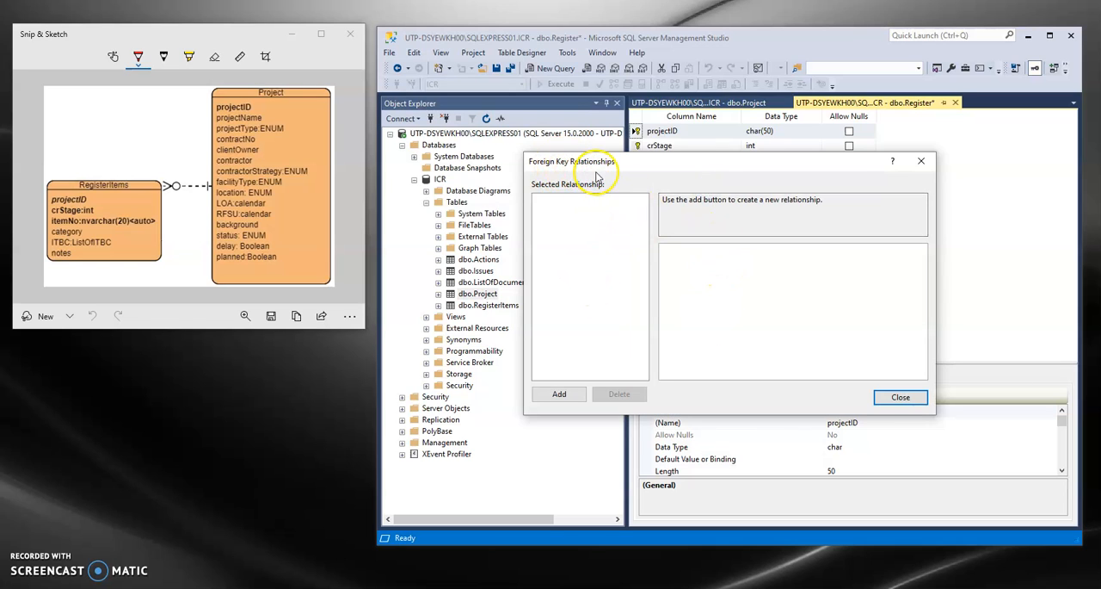
left_click(560, 394)
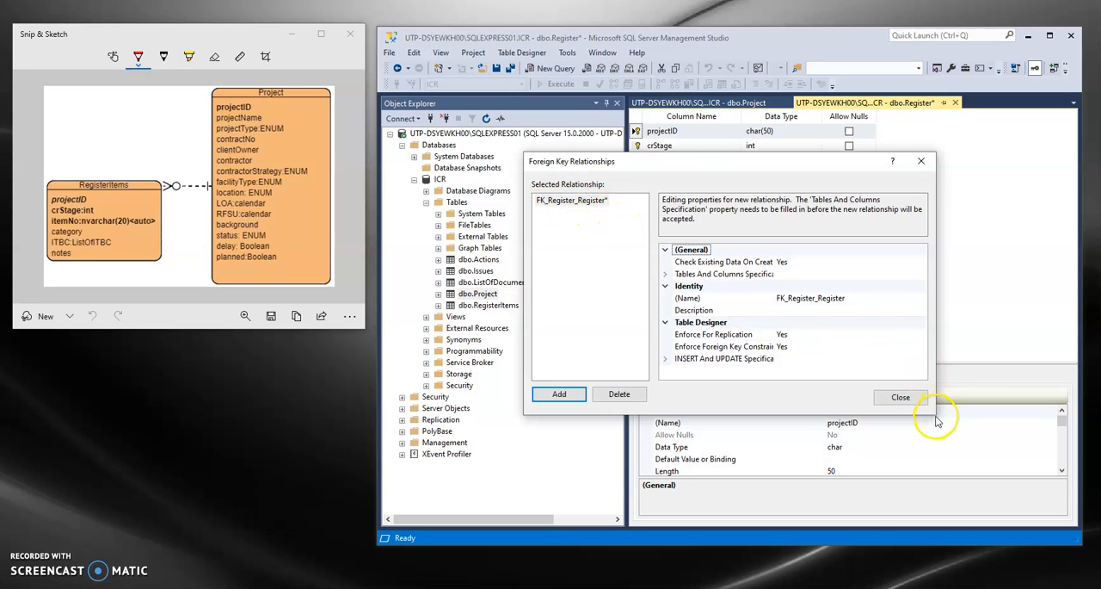
left_click(665, 275)
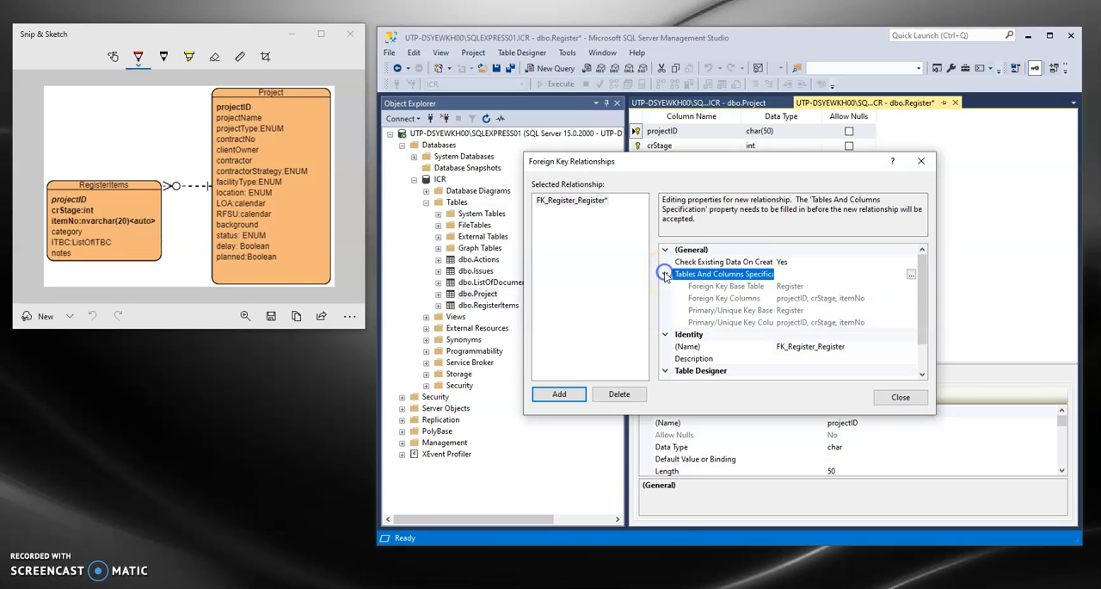
left_click(911, 275)
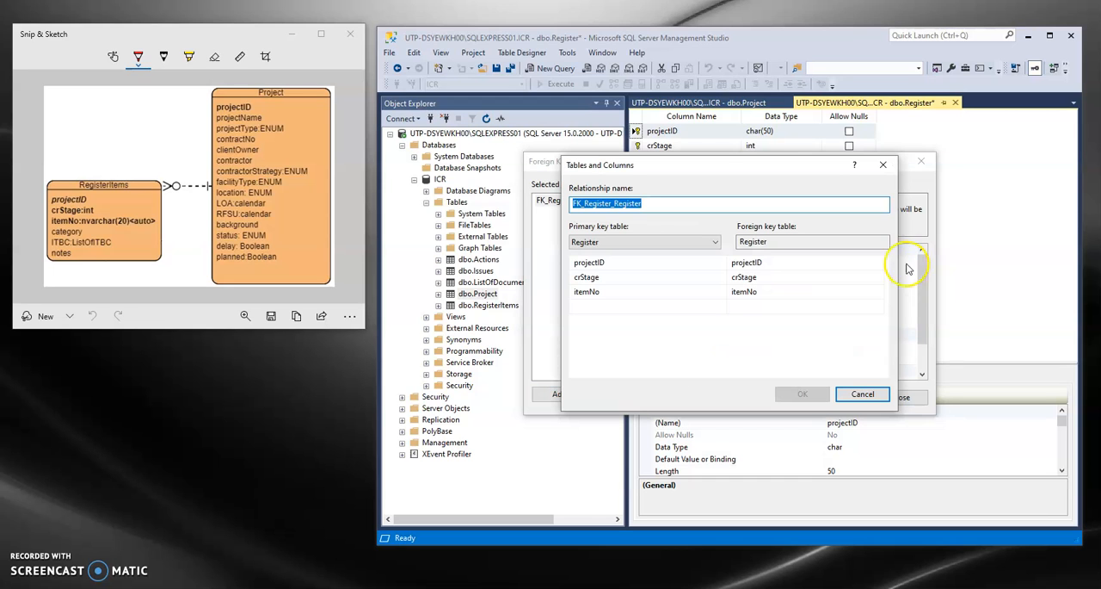
left_click_drag(750, 169, 688, 301)
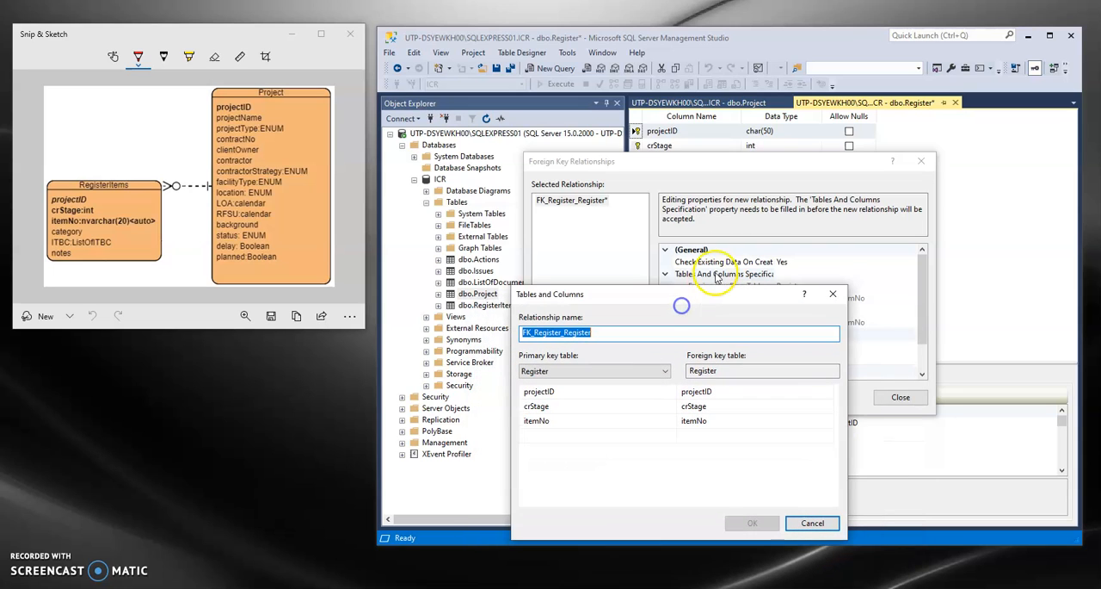
left_click(813, 524)
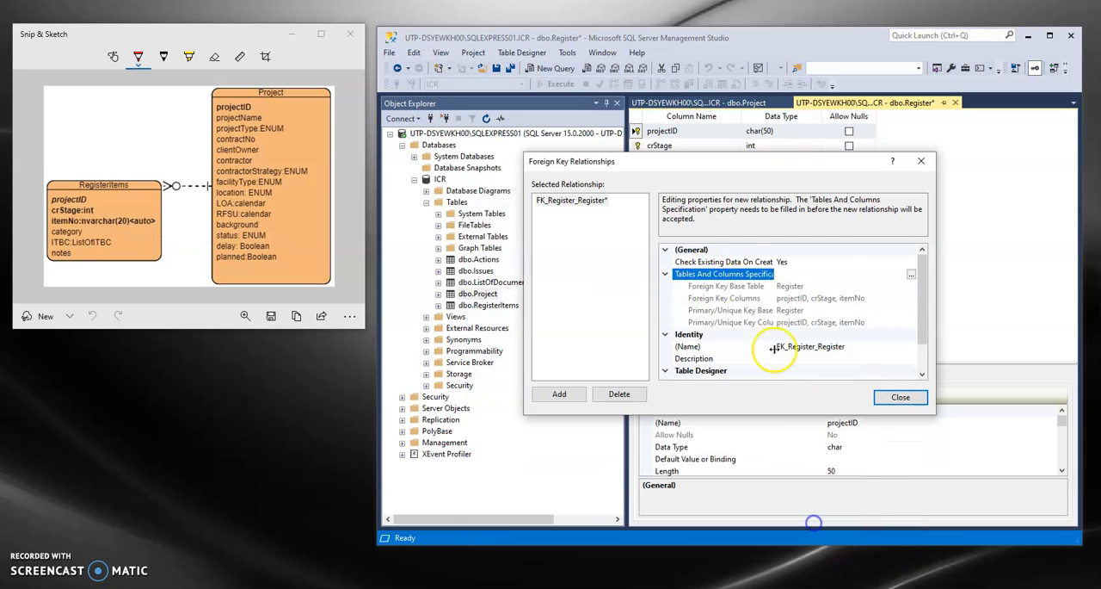
left_click(664, 274)
left_click(665, 273)
left_click(665, 276)
left_click(664, 276)
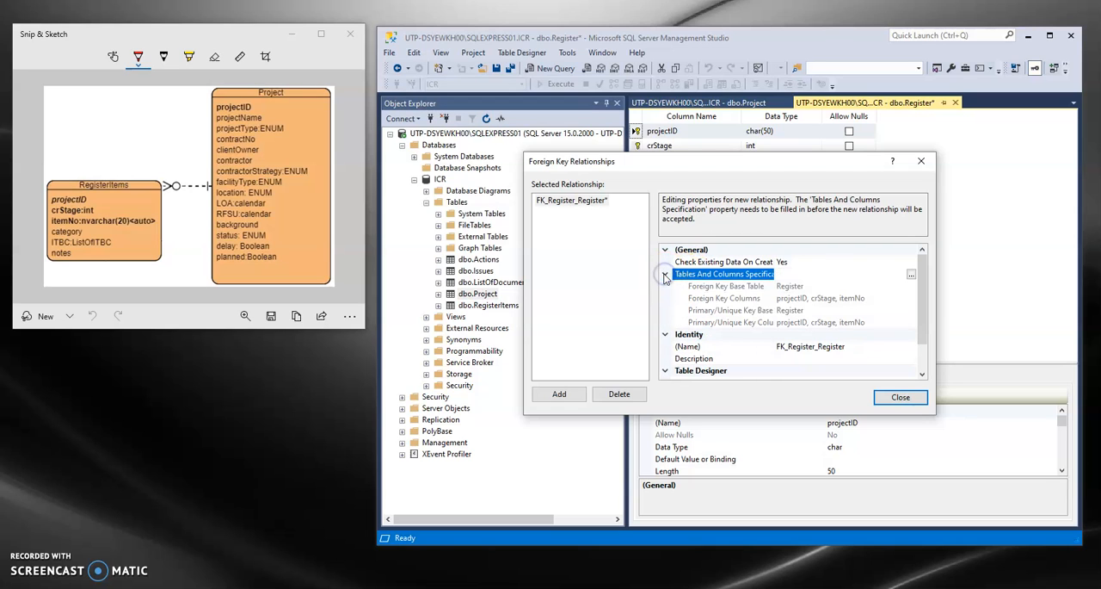
- In the relationship's tables and columns specification, set Project as the primary key table with projectID as its key column
left_click(910, 275)
left_click_drag(720, 167, 709, 260)
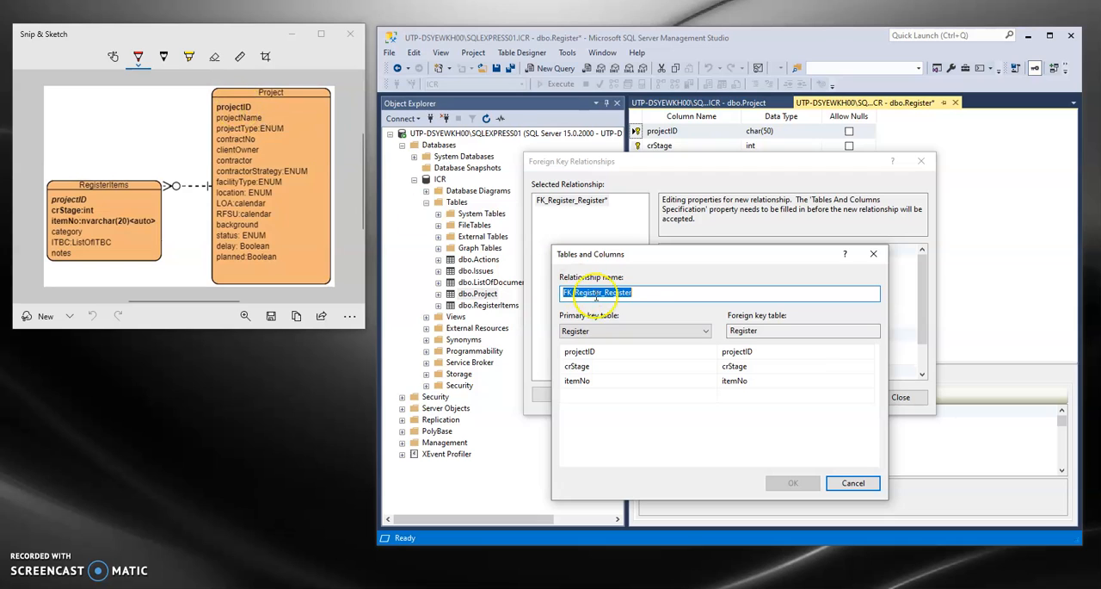
left_click(645, 332)
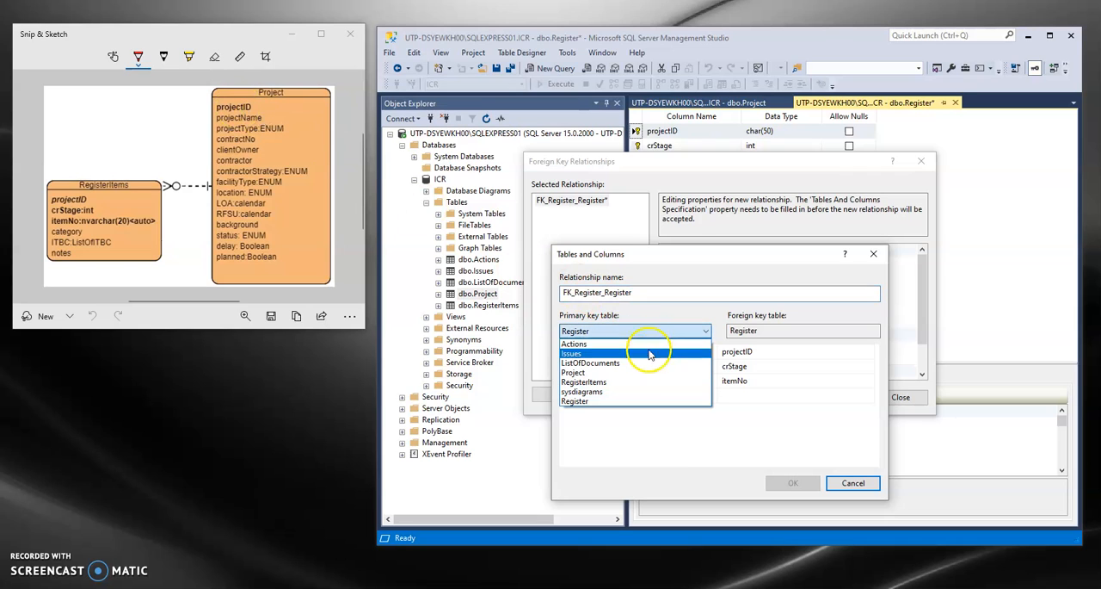
left_click(642, 374)
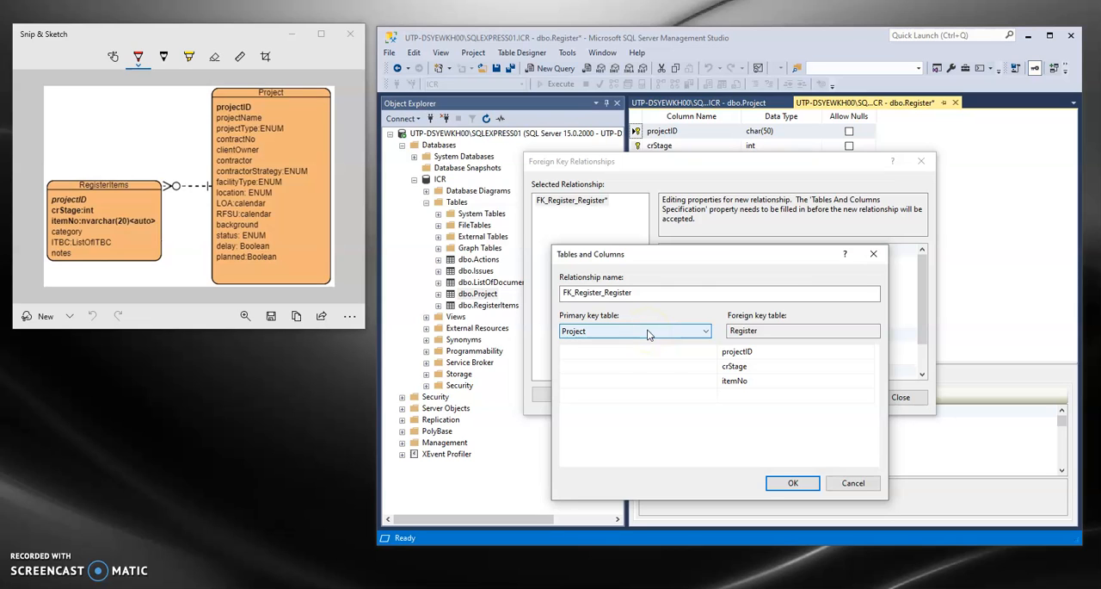
left_click(651, 351)
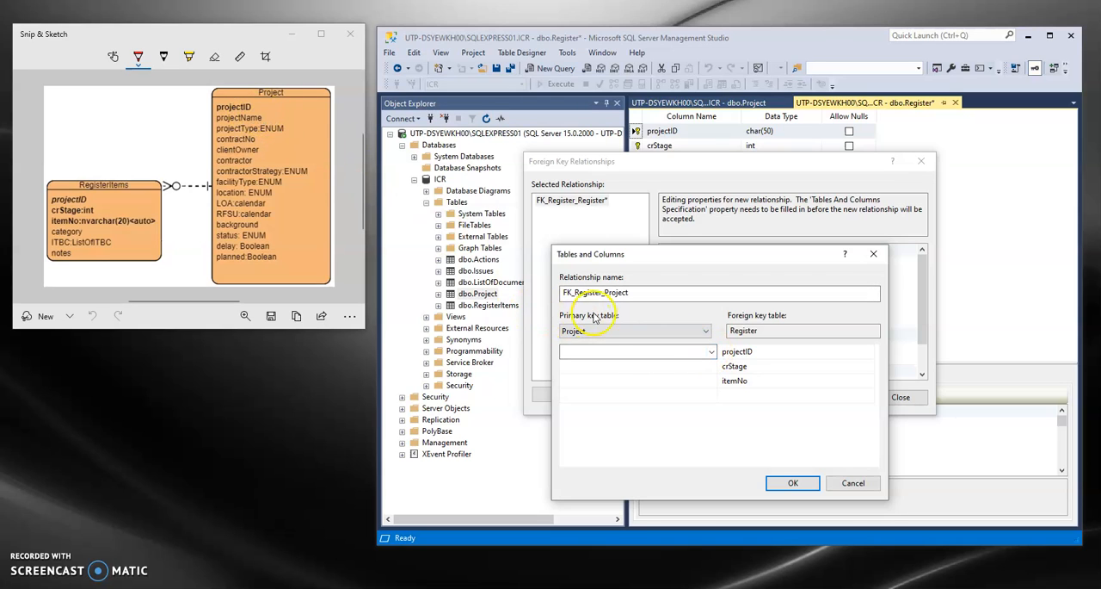
left_click(710, 351)
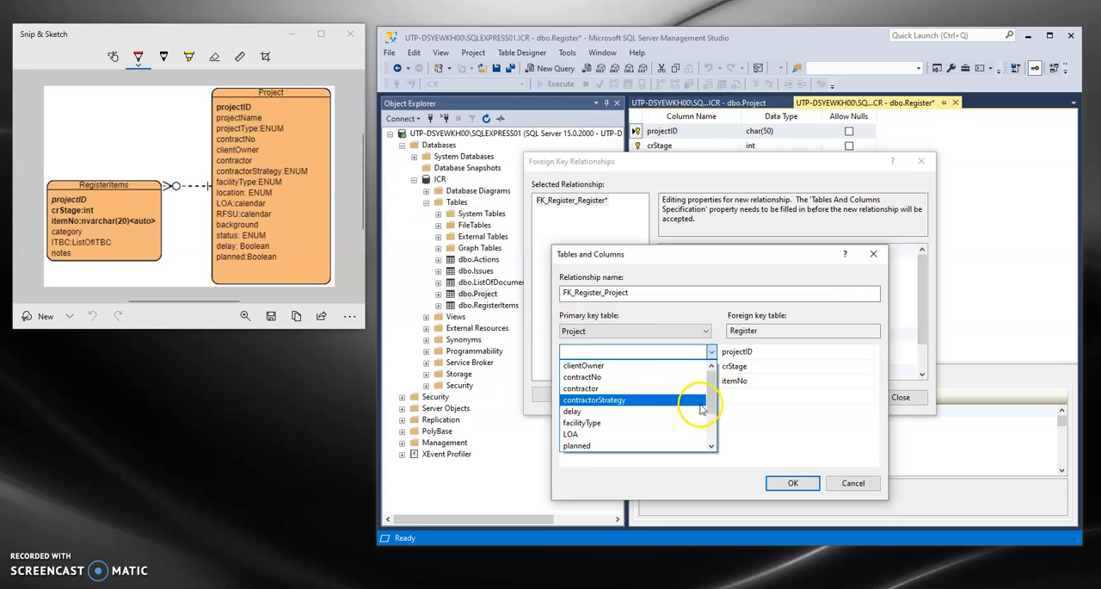
left_click_drag(713, 393, 727, 426)
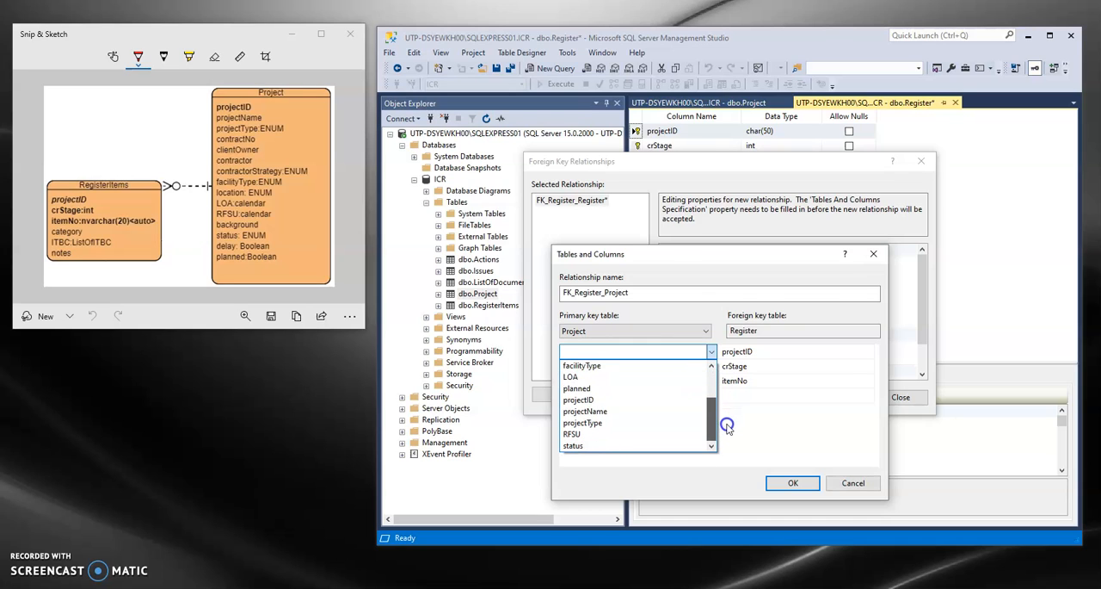
left_click(593, 399)
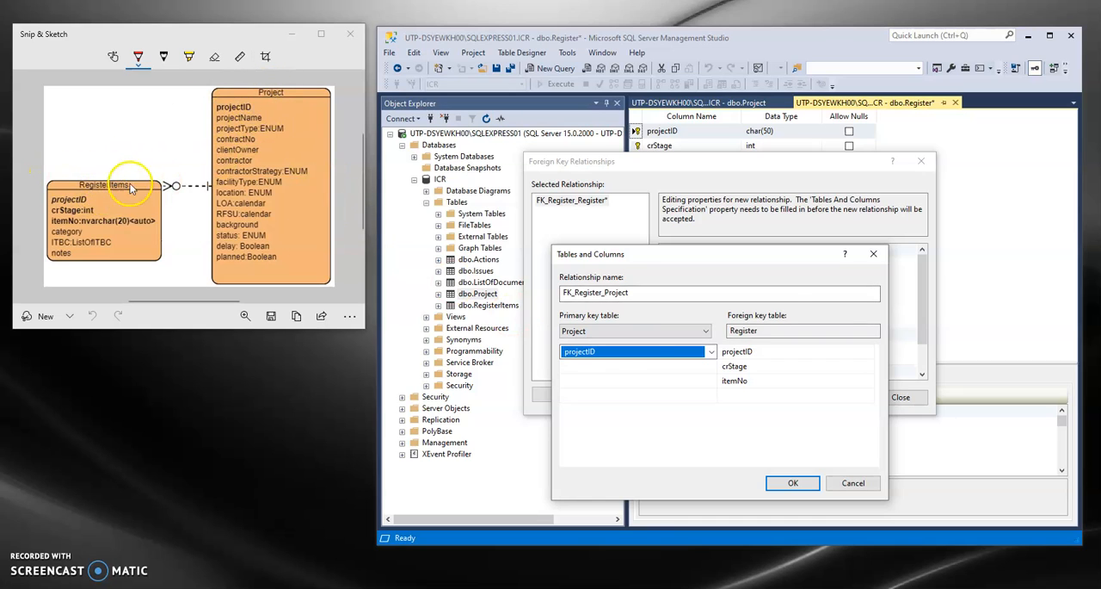
- Choose projectID as the Register foreign key column paired with Project's projectID
left_click(771, 332)
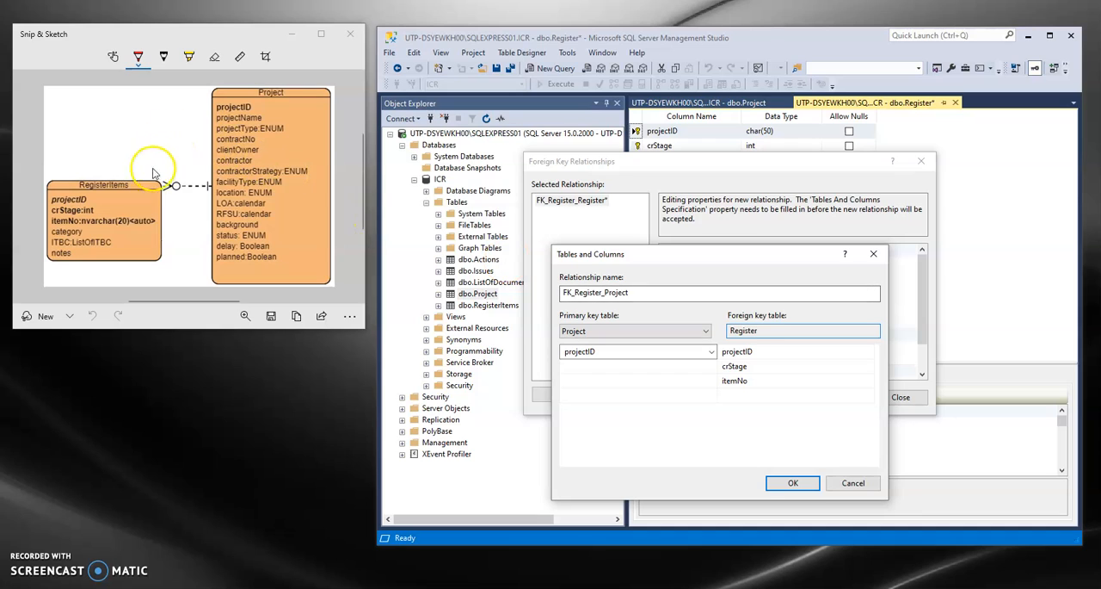
left_click(762, 352)
left_click(857, 351)
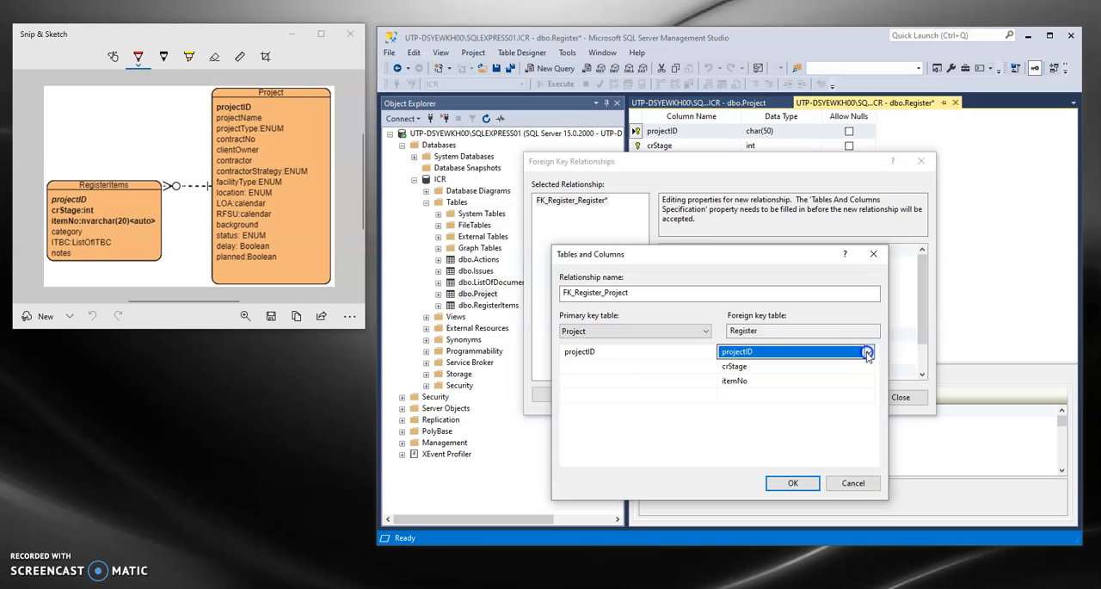
left_click(765, 401)
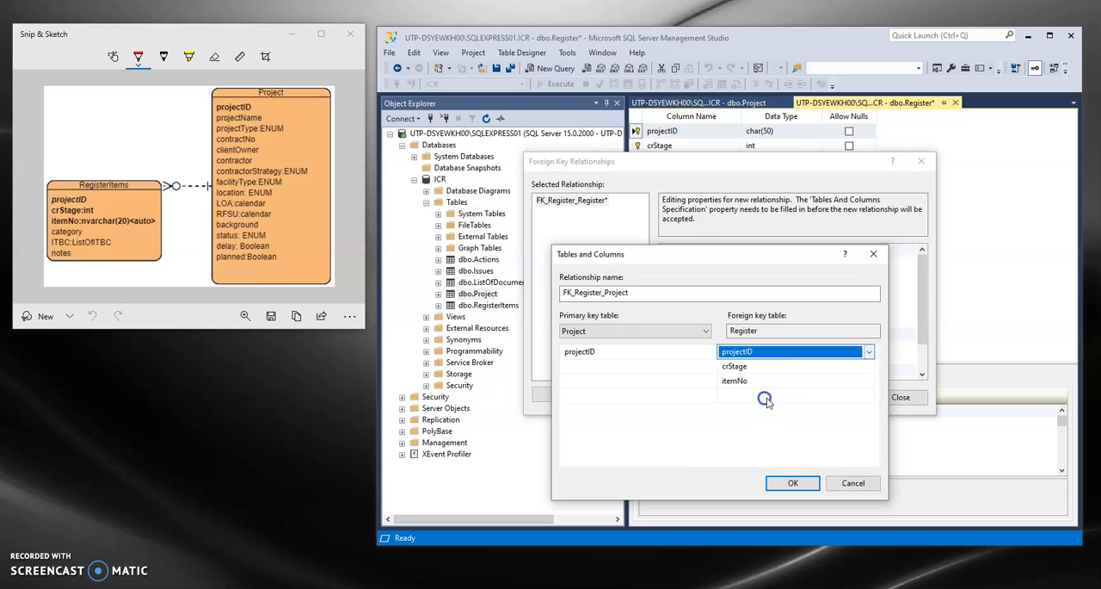
- Remove crStage and itemNo from the Register foreign key columns by setting both to <None>
left_click(785, 366)
left_click(791, 381)
left_click(794, 368)
left_click(865, 366)
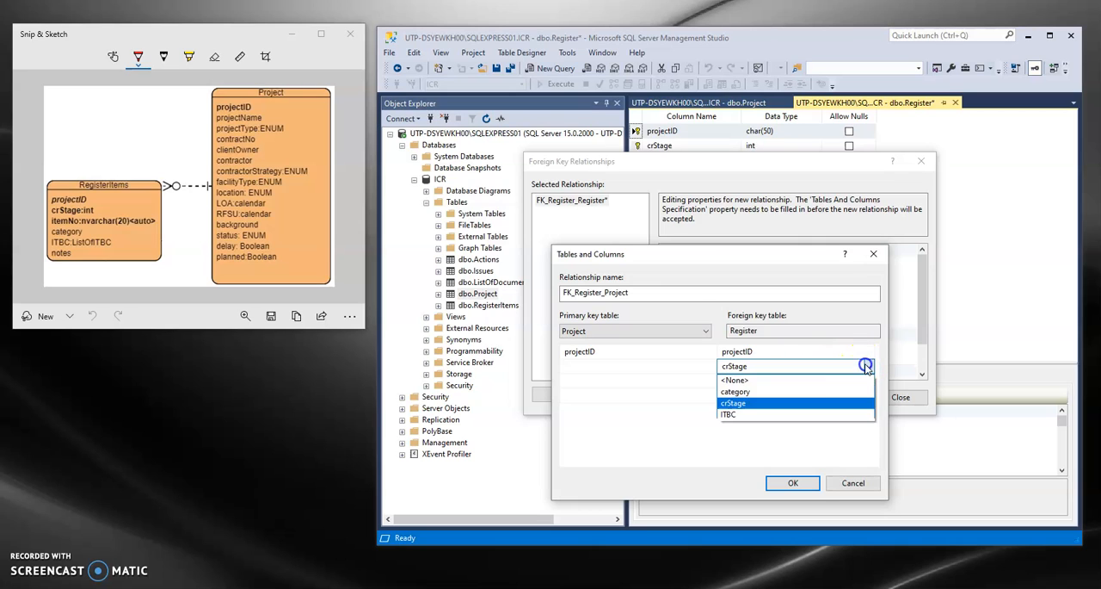
left_click(807, 383)
left_click(865, 383)
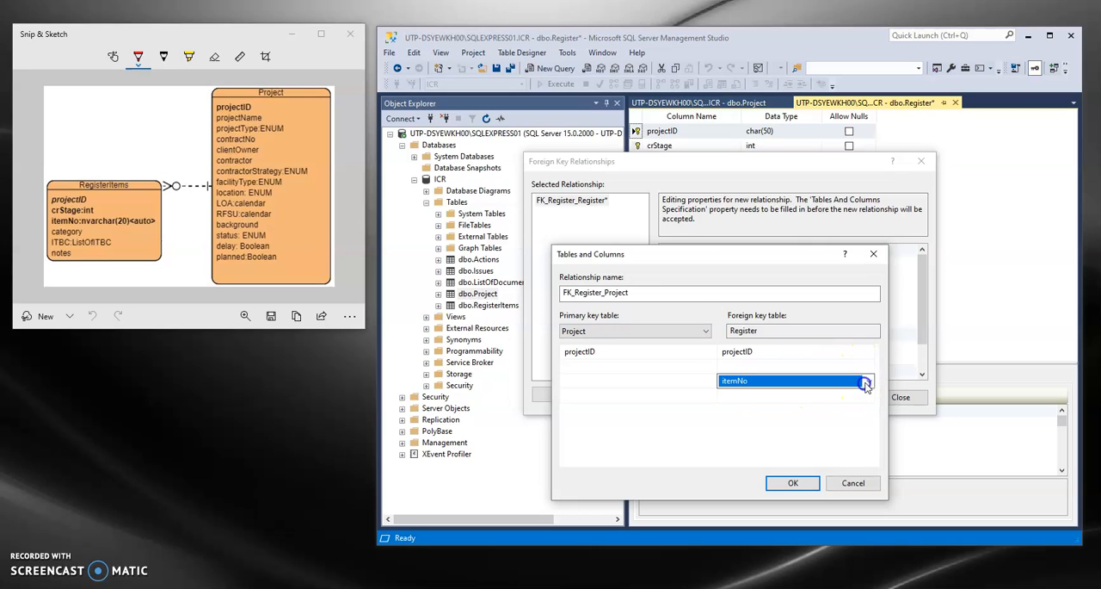
left_click(868, 381)
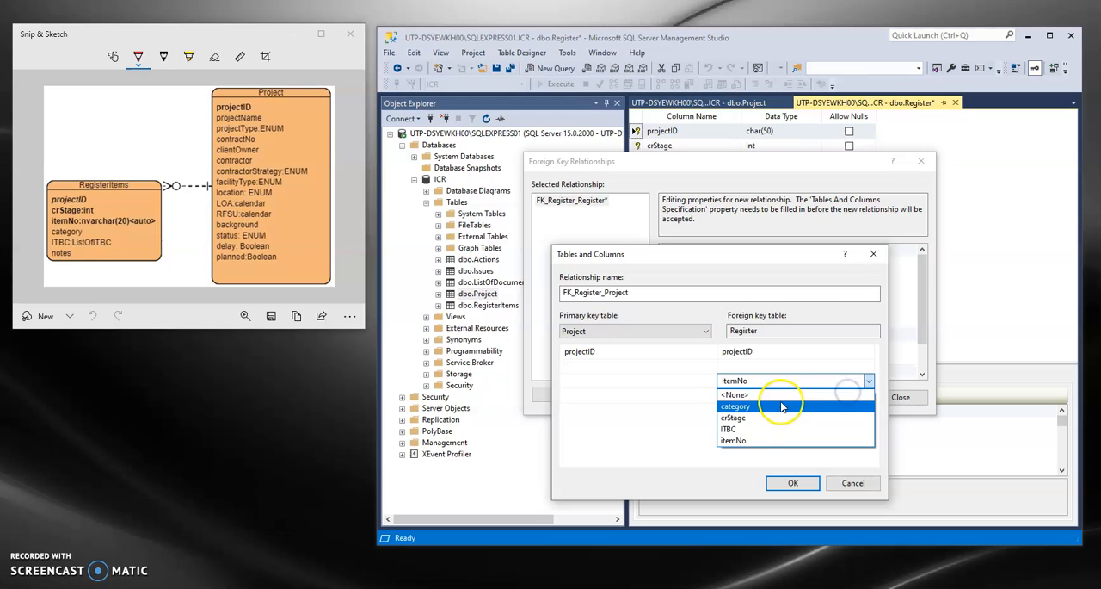
left_click(777, 394)
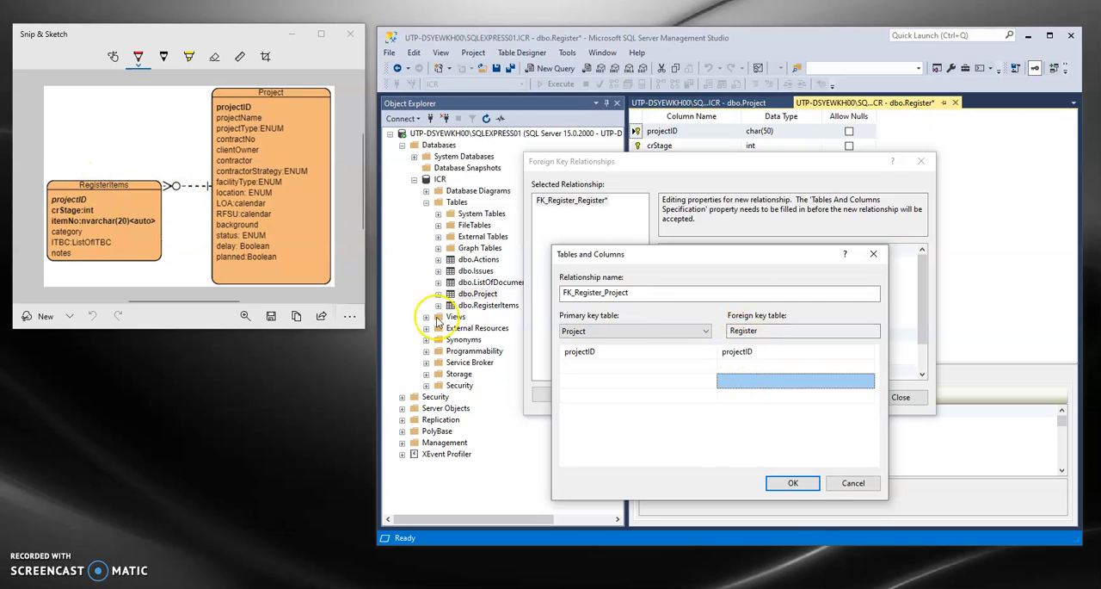
- Accept the Register-to-Project relationship and refresh the database object tree
left_click(792, 483)
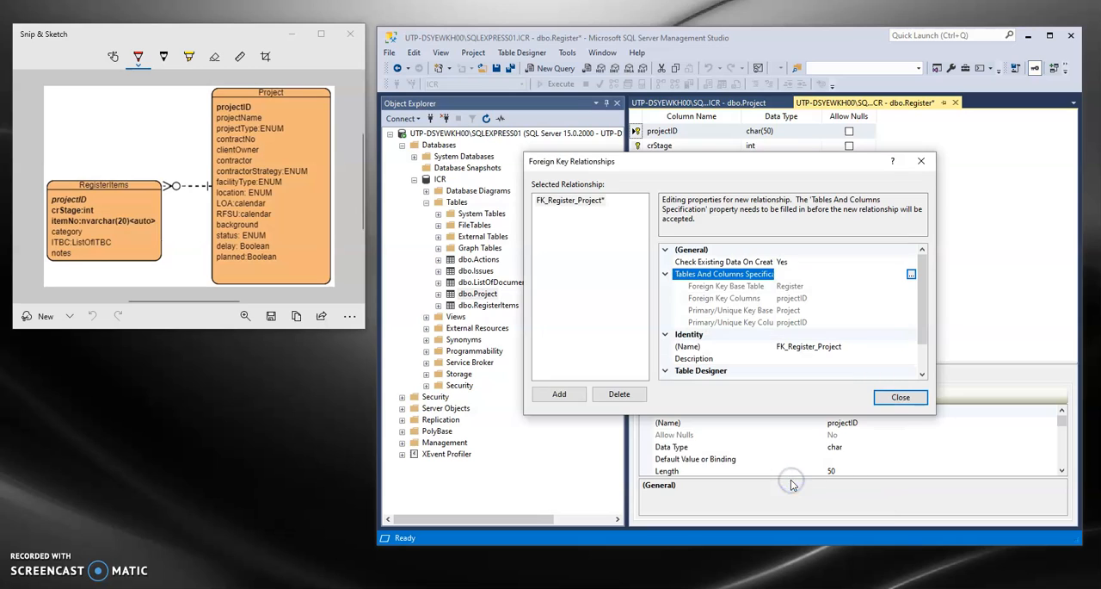
left_click(901, 398)
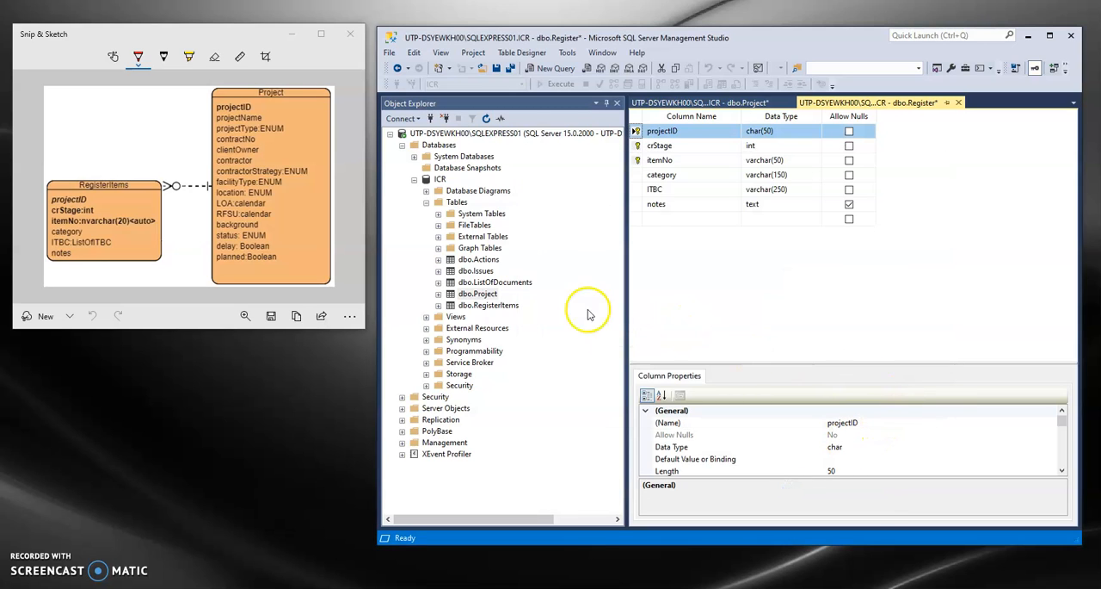
left_click(487, 118)
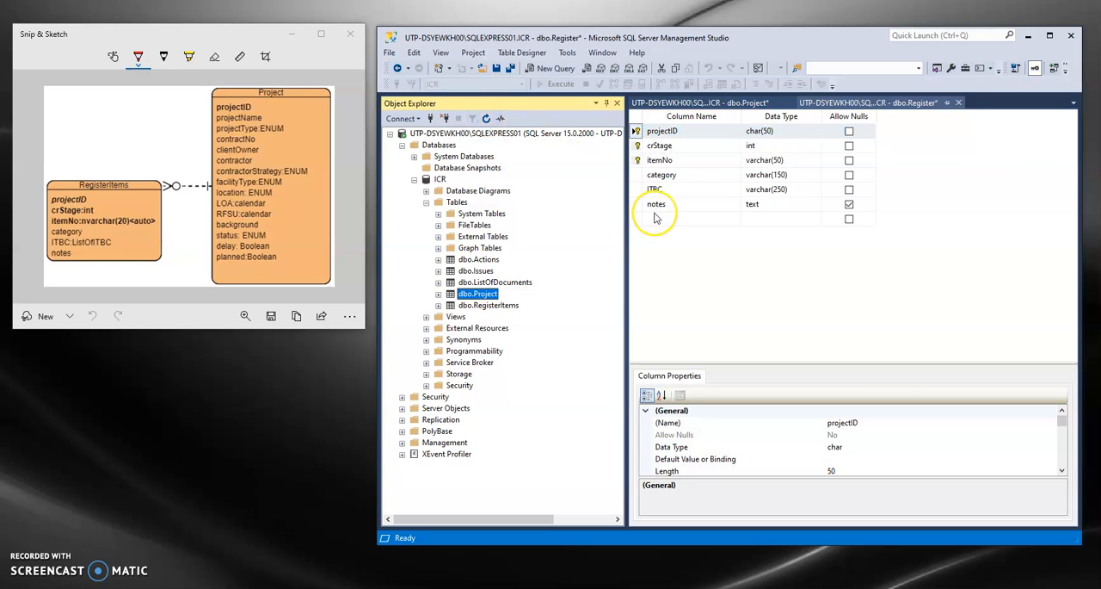